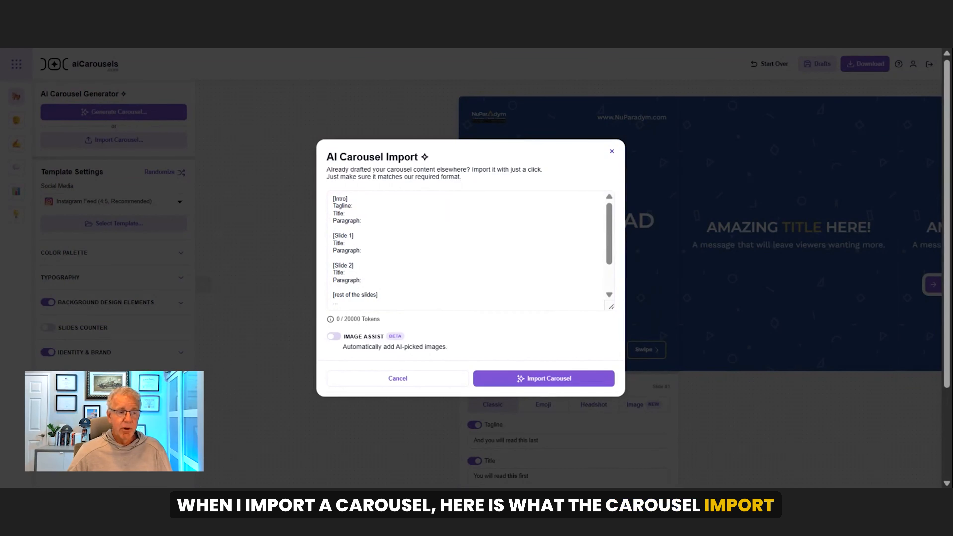
Check the carousel import format, switch to ChatGPT and examine the carousel script it generated from the intro to the outro
scroll(469, 251, "down", 3)
scroll(469, 250, "up", 2)
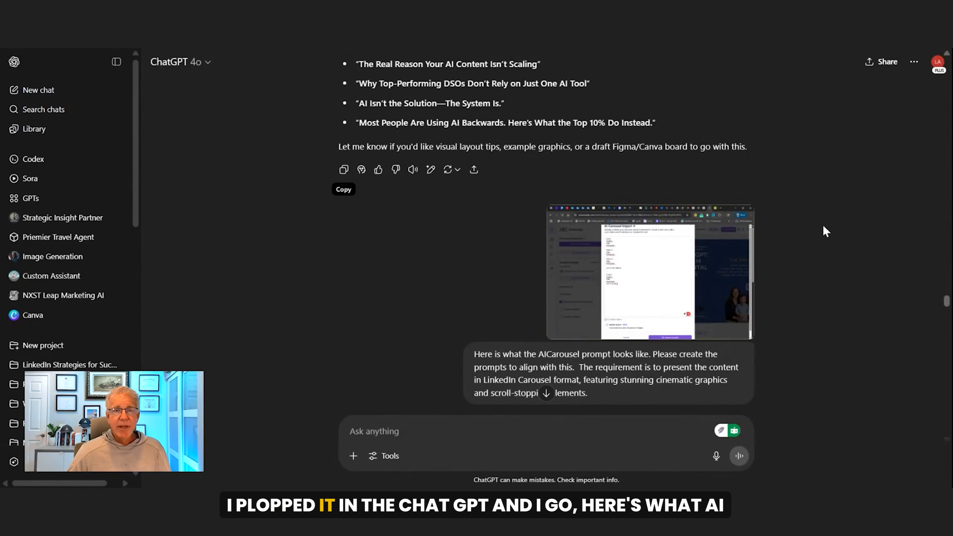
scroll(596, 325, "down", 2)
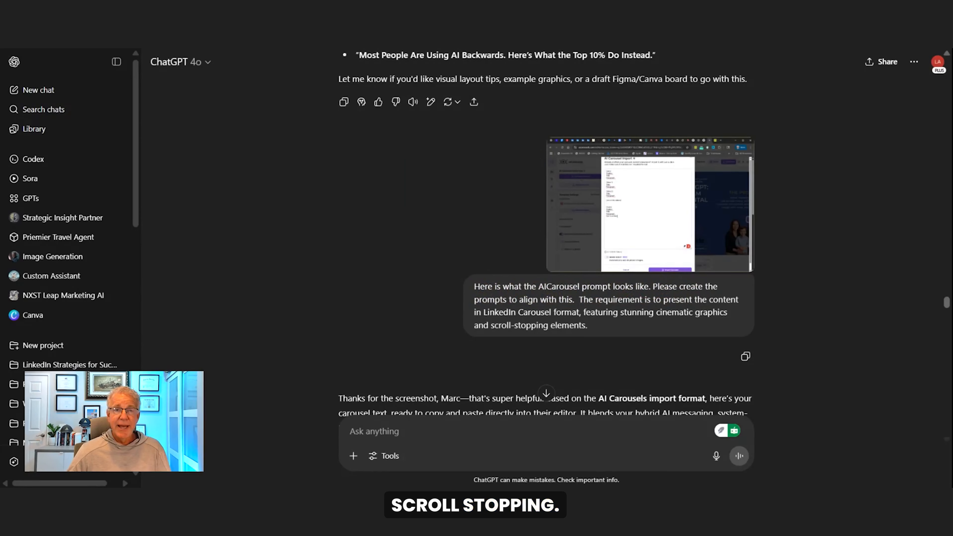
scroll(612, 331, "down", 2)
scroll(523, 355, "down", 8)
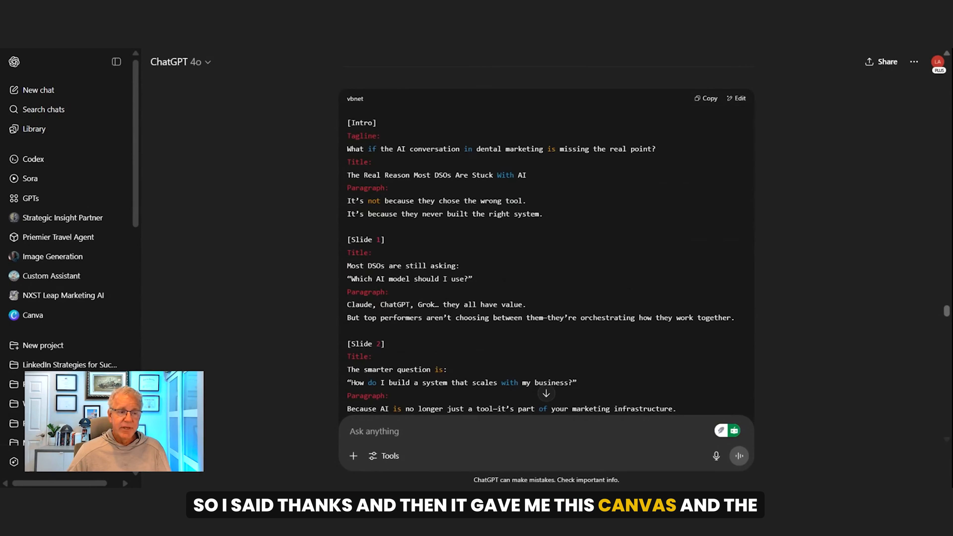
scroll(500, 190, "down", 12)
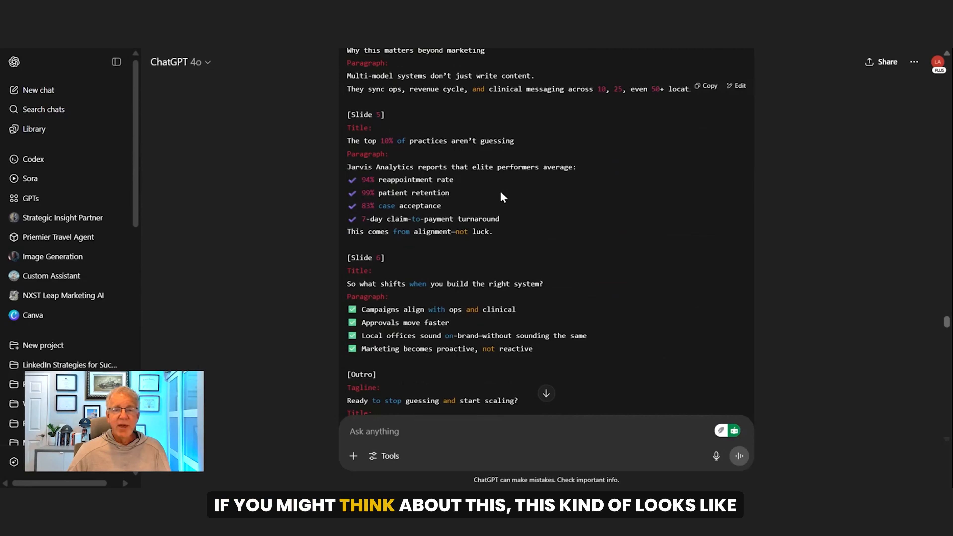
scroll(501, 191, "down", 2)
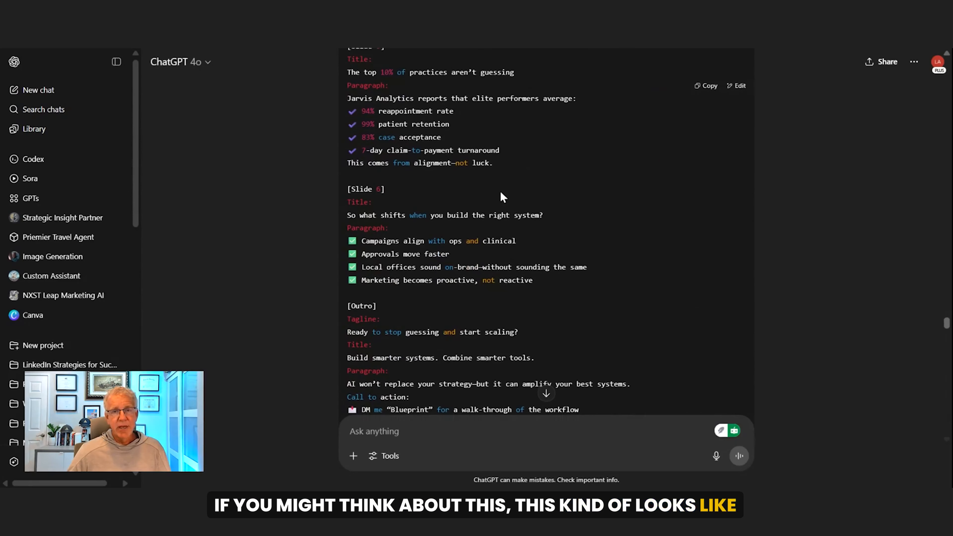
scroll(501, 191, "down", 2)
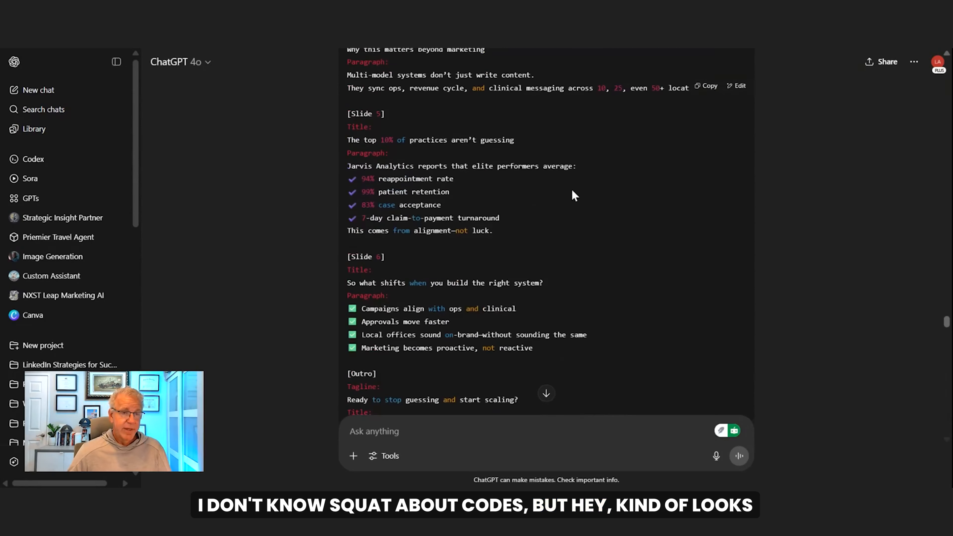
scroll(572, 189, "up", 12)
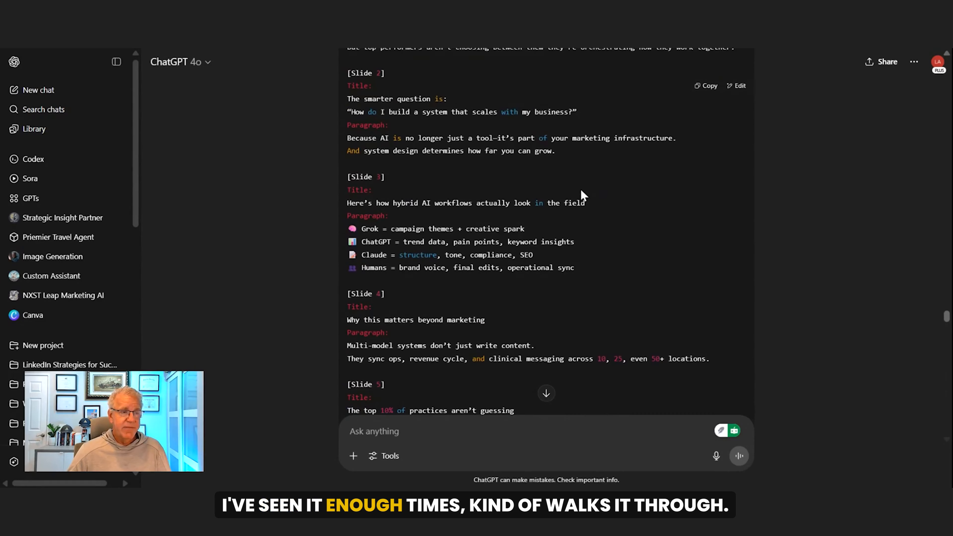
Copy the generated carousel script and switch to aiCarousels to paste it over the placeholder text in AI Carousel Import
scroll(581, 189, "up", 2)
left_click(707, 89)
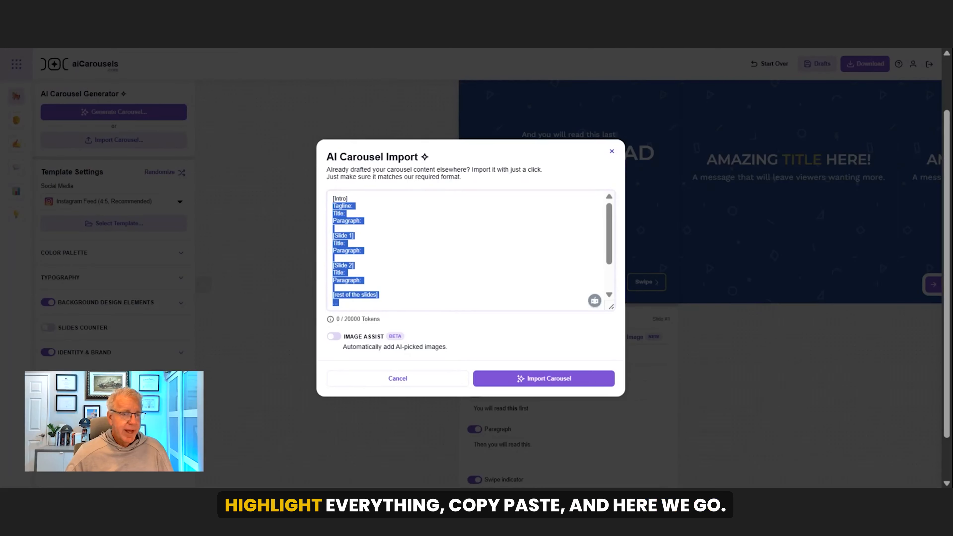
left_click(333, 199)
key("ctrl+v")
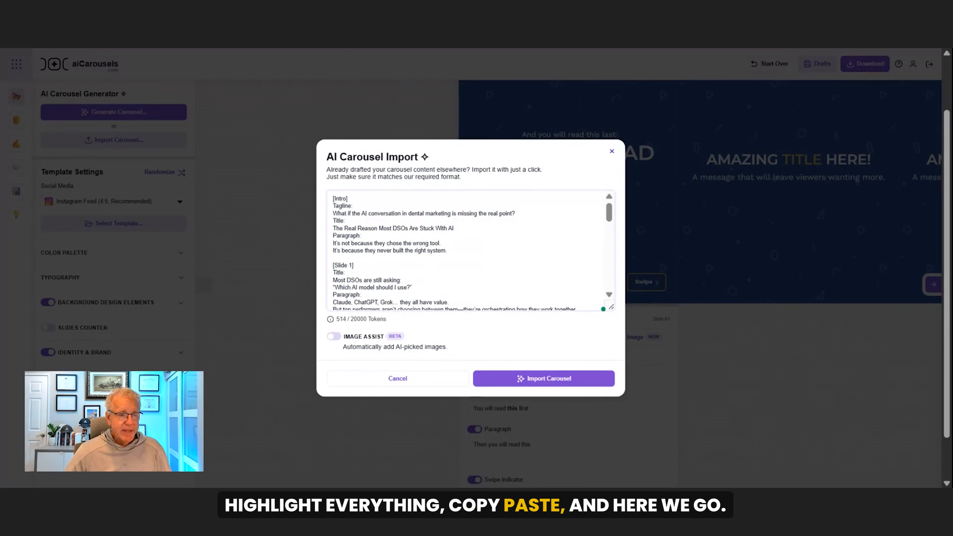
Check the pasted slide text through to the outro and import it as a carousel
scroll(469, 250, "down", 4)
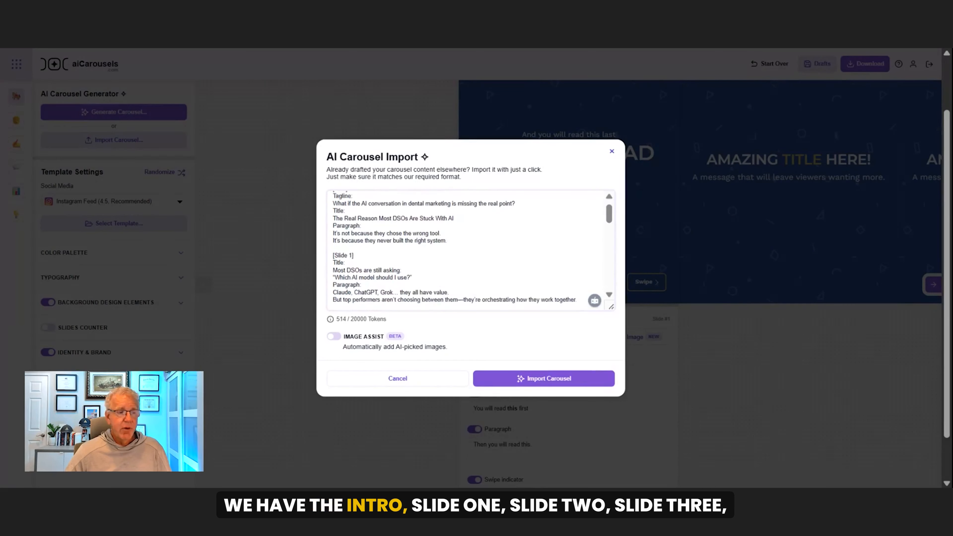
scroll(470, 251, "down", 10)
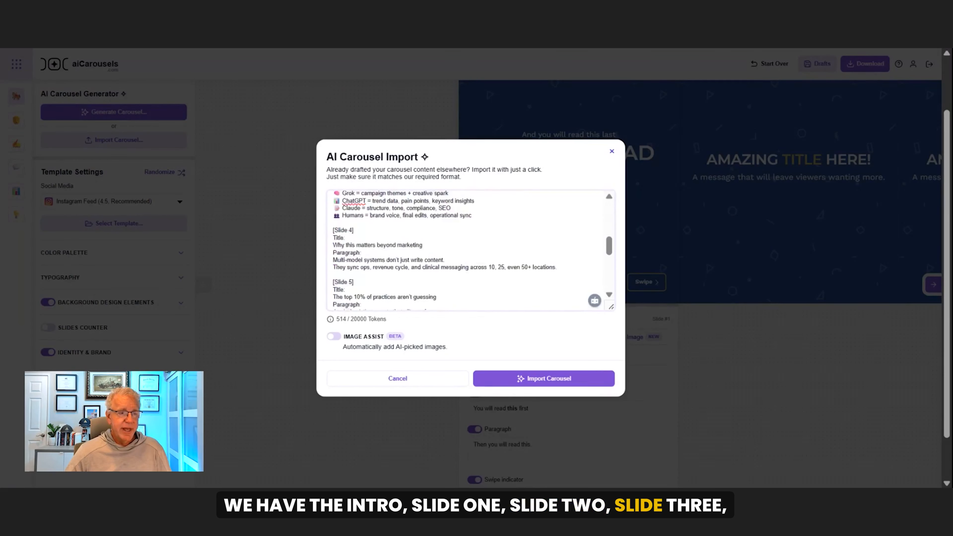
scroll(469, 251, "down", 5)
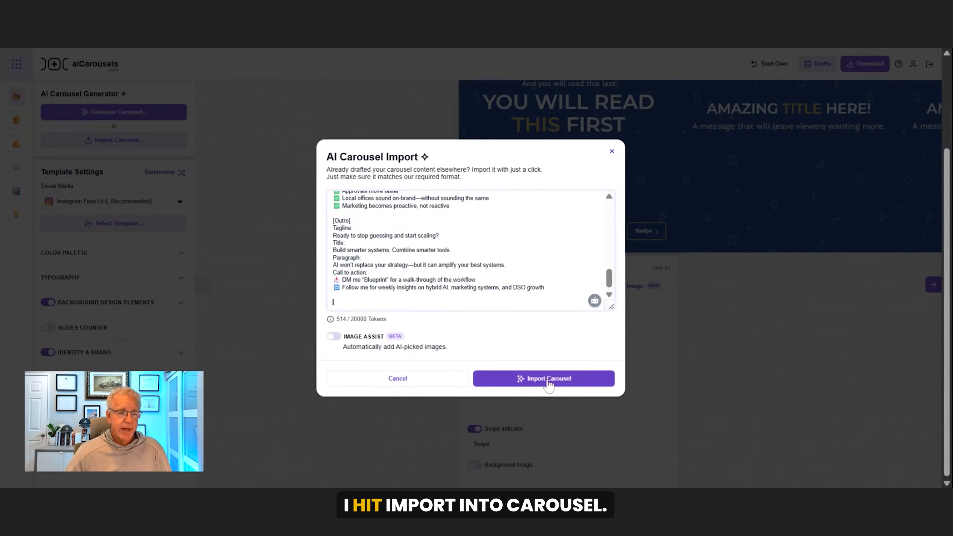
left_click(548, 385)
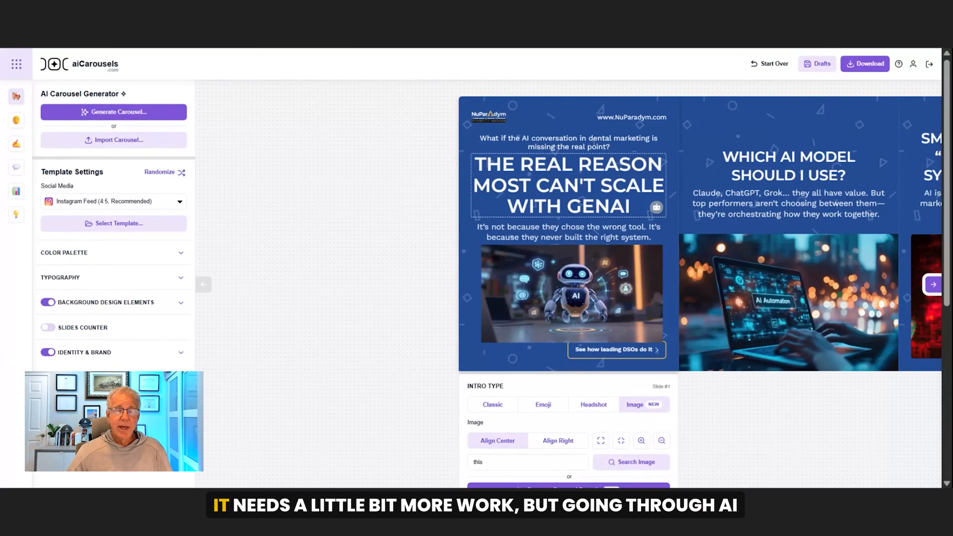
Choose Image as the intro type of the first slide
scroll(547, 153, "down", 4)
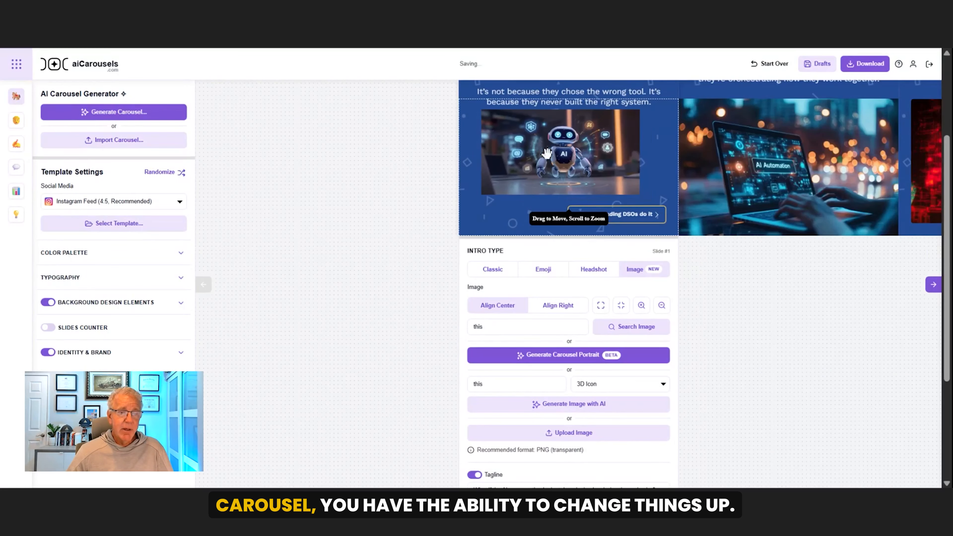
scroll(734, 316, "down", 2)
scroll(735, 317, "down", 2)
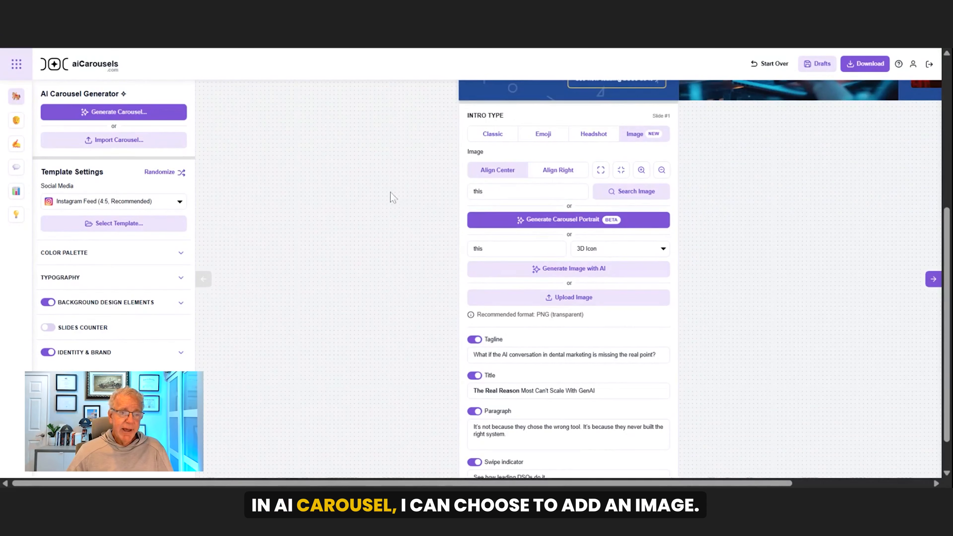
scroll(817, 214, "up", 2)
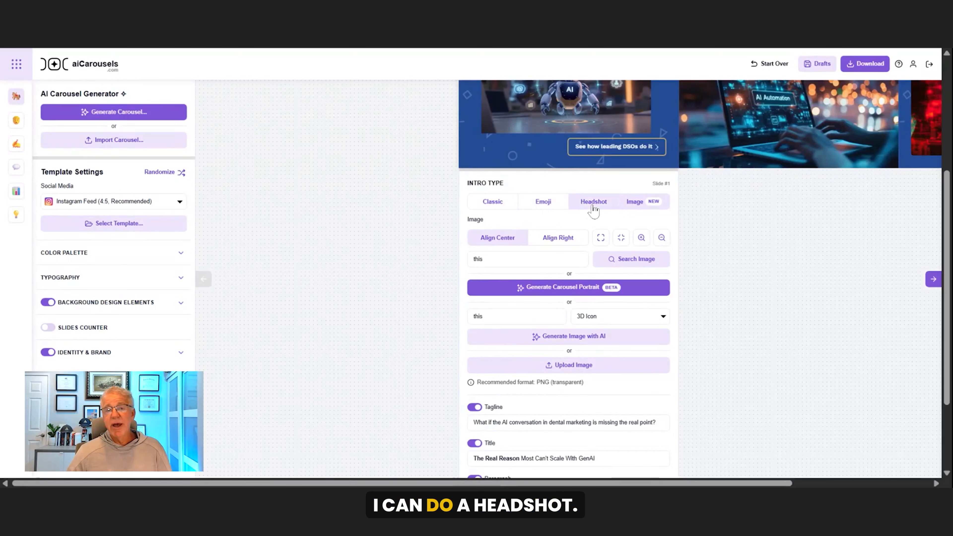
left_click(638, 202)
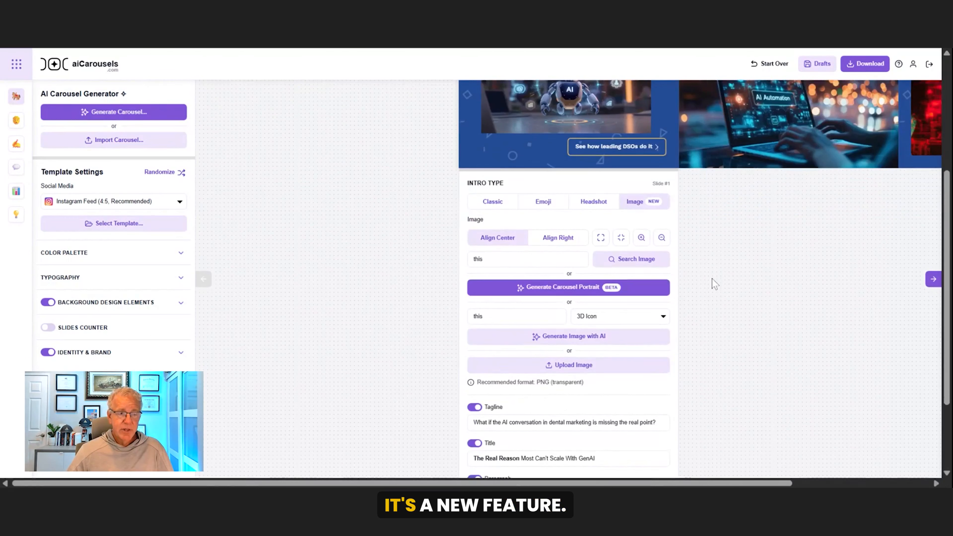
Align the robot image on the intro slide to the right
scroll(713, 281, "down", 2)
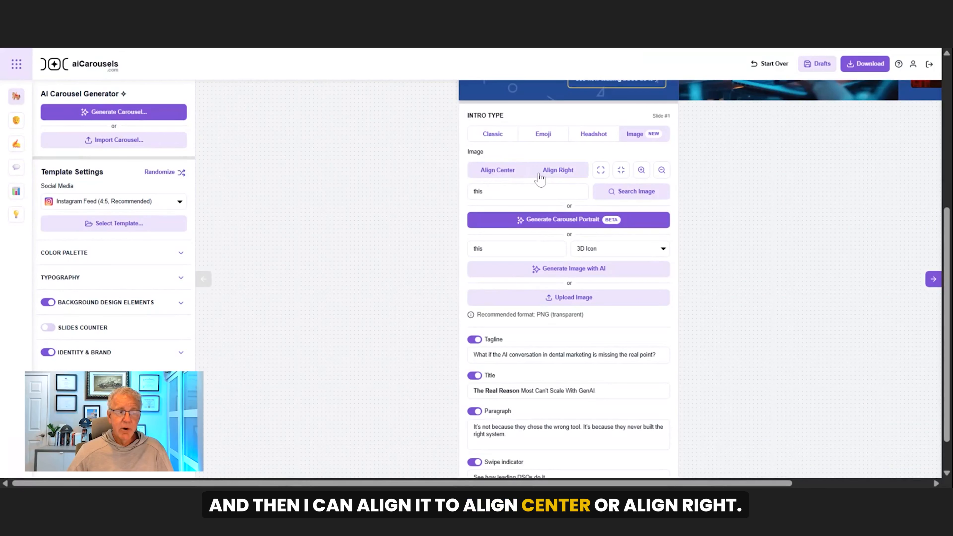
scroll(740, 199, "up", 3)
scroll(741, 205, "up", 2)
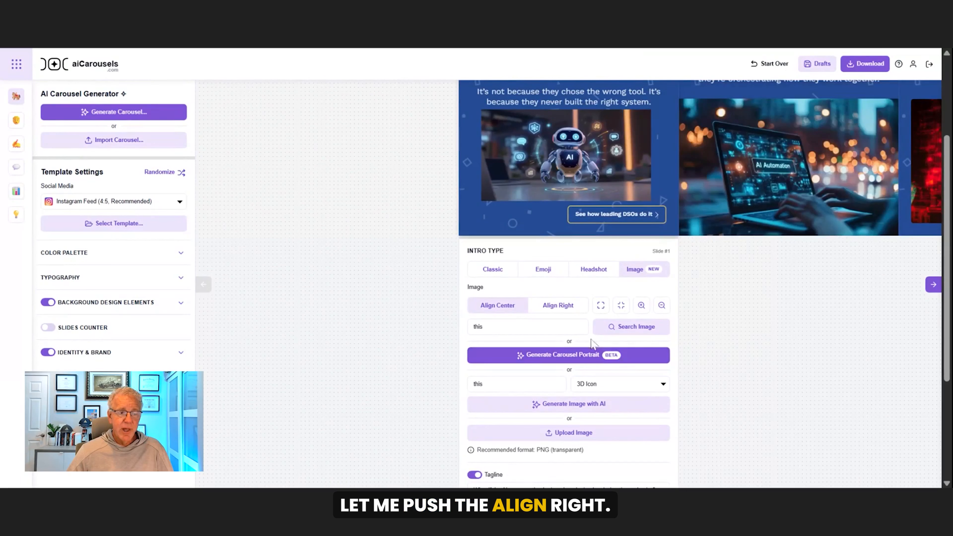
left_click(553, 308)
scroll(713, 410, "up", 4)
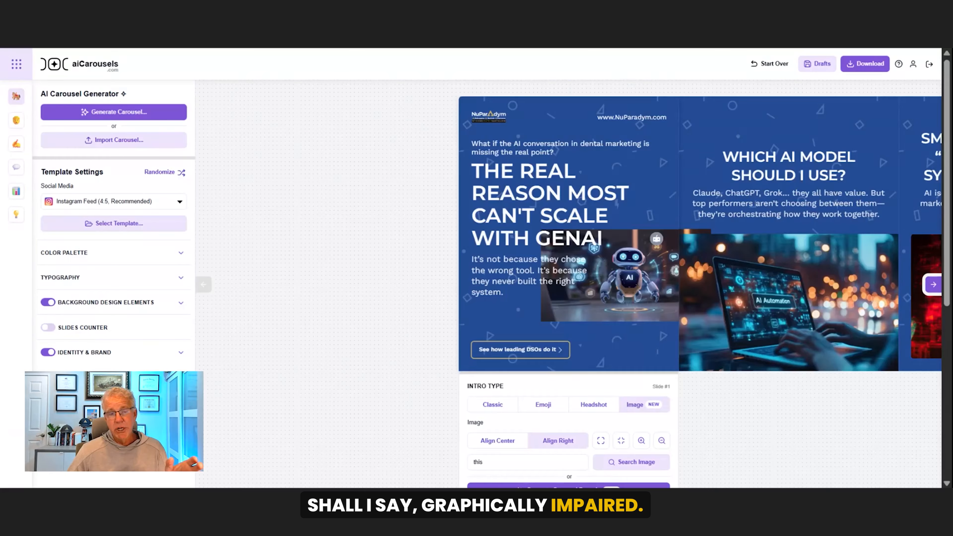
Align the robot image on the intro slide to the center
scroll(762, 362, "down", 4)
scroll(762, 363, "up", 2)
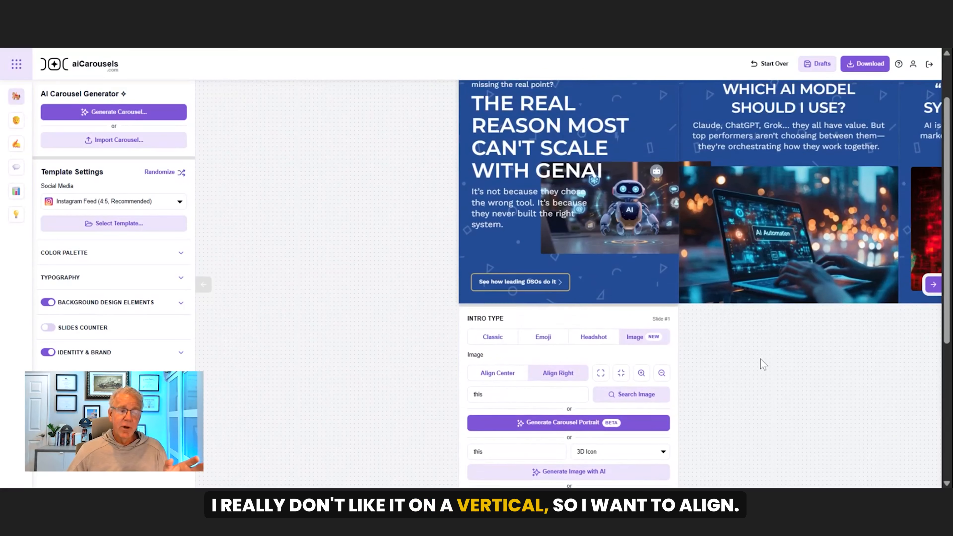
left_click(503, 382)
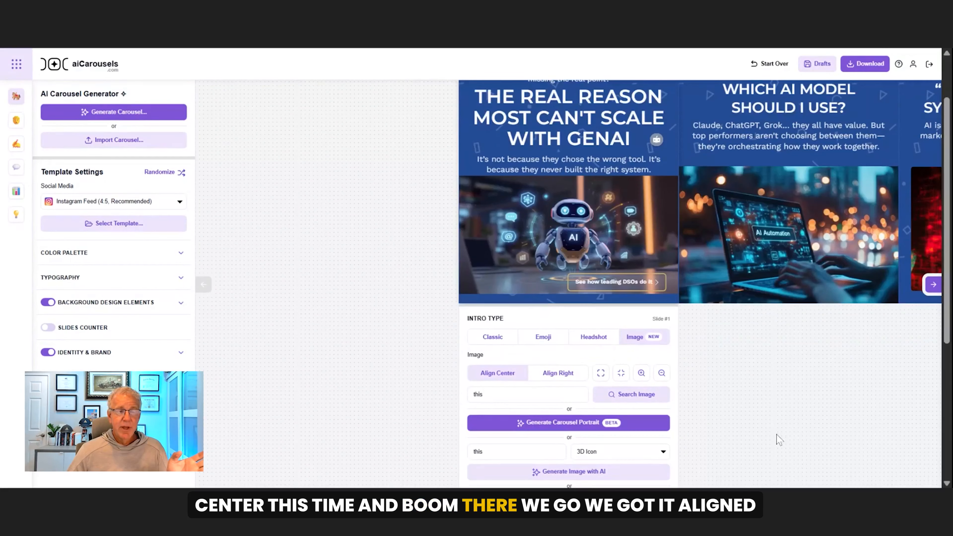
scroll(777, 435, "up", 2)
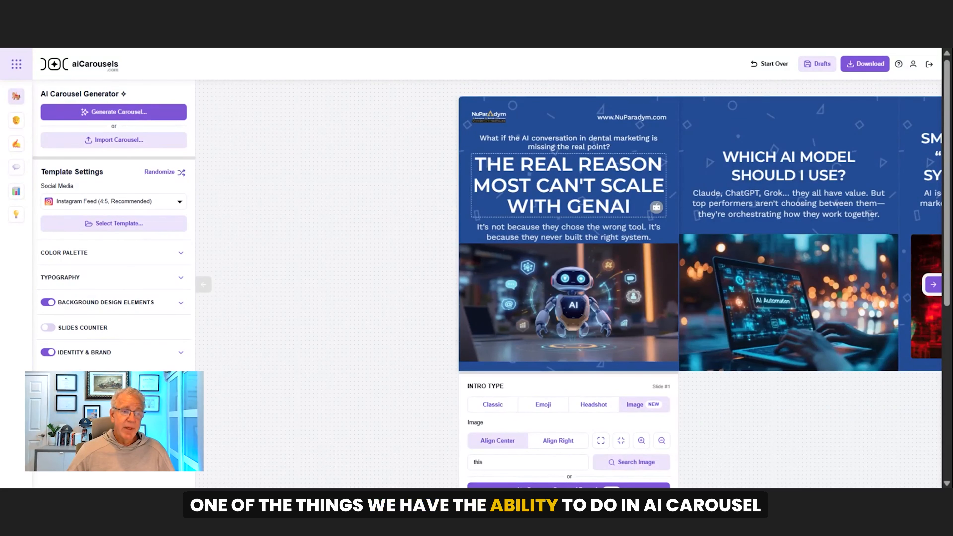
Apply the Bold/Color style to the words "The Real Reason" in the intro slide's title
left_click_drag(514, 165, 662, 165)
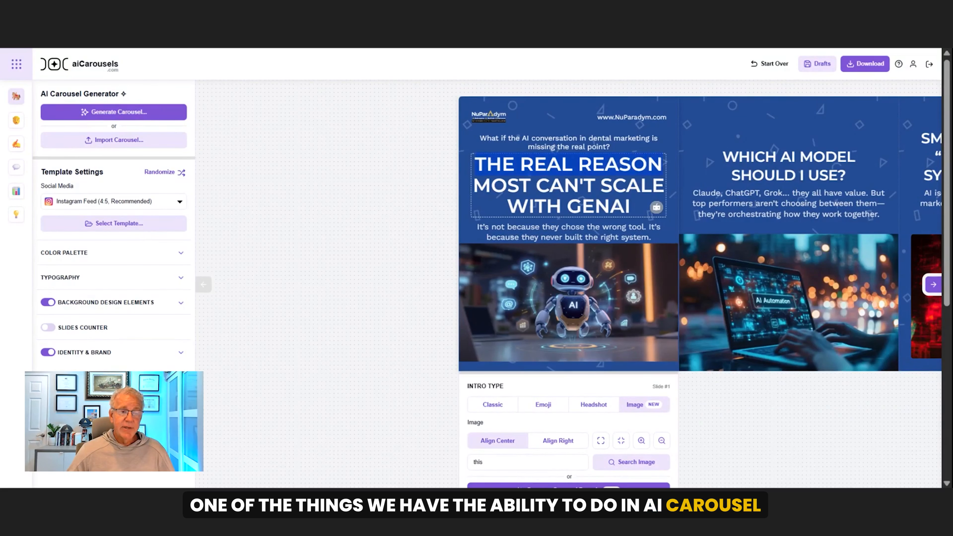
right_click(662, 165)
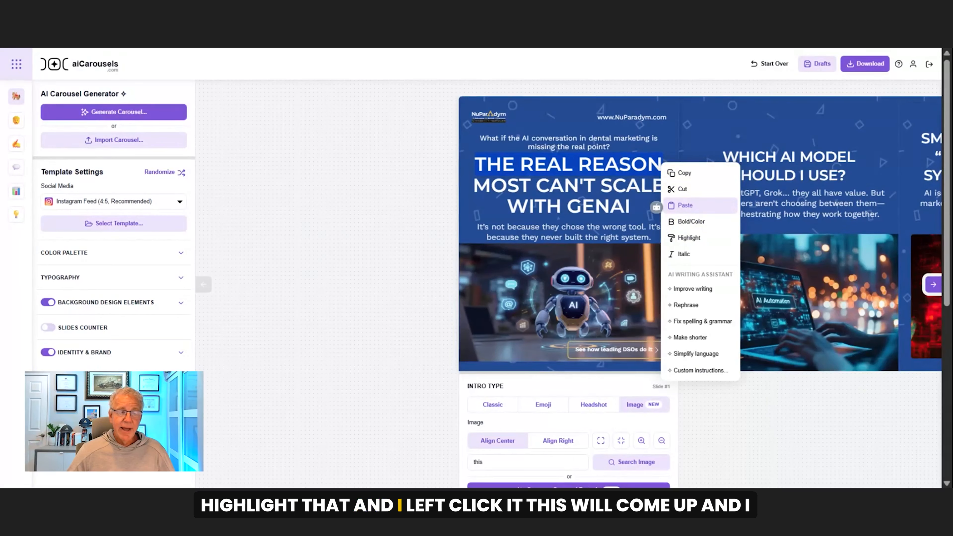
left_click(689, 222)
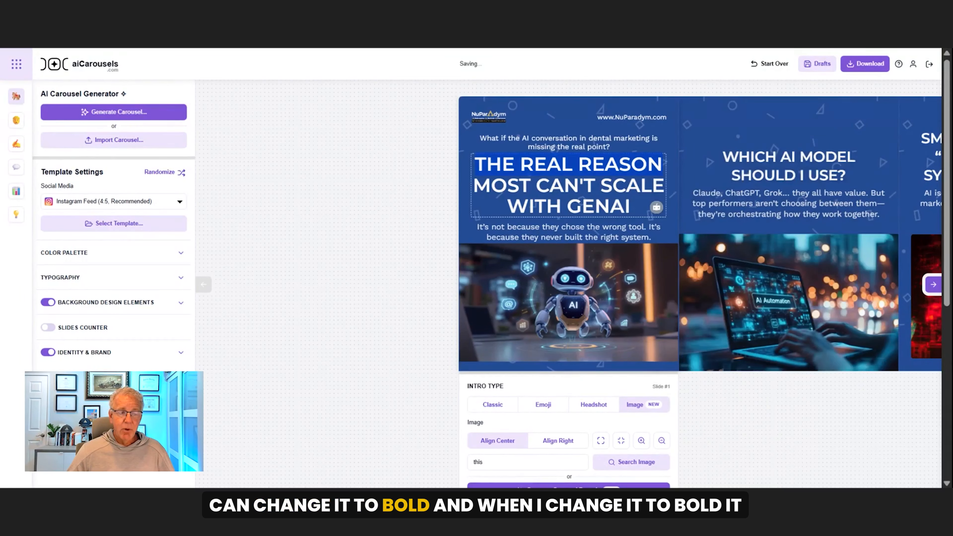
left_click(613, 185)
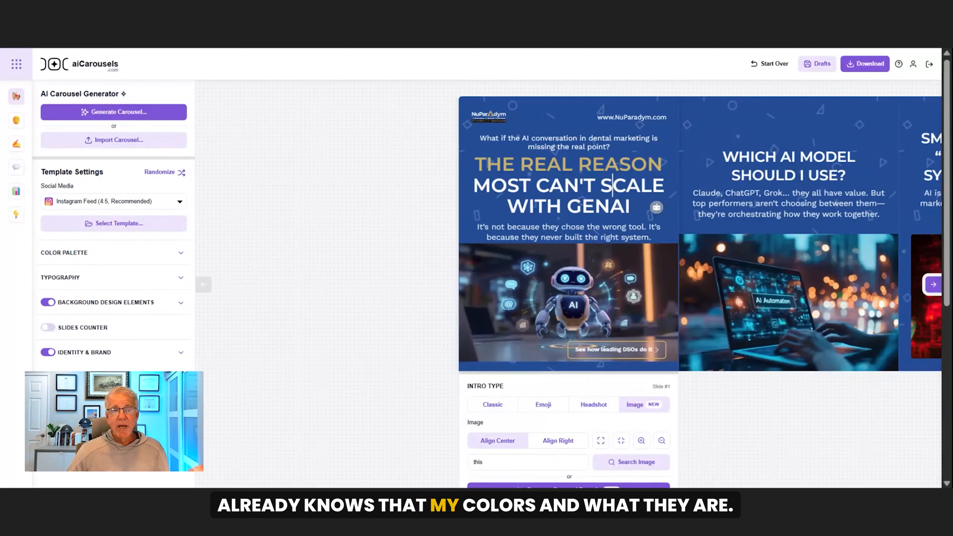
Expand the color palette and review its color options and the intro slide's image and text settings
left_click(188, 251)
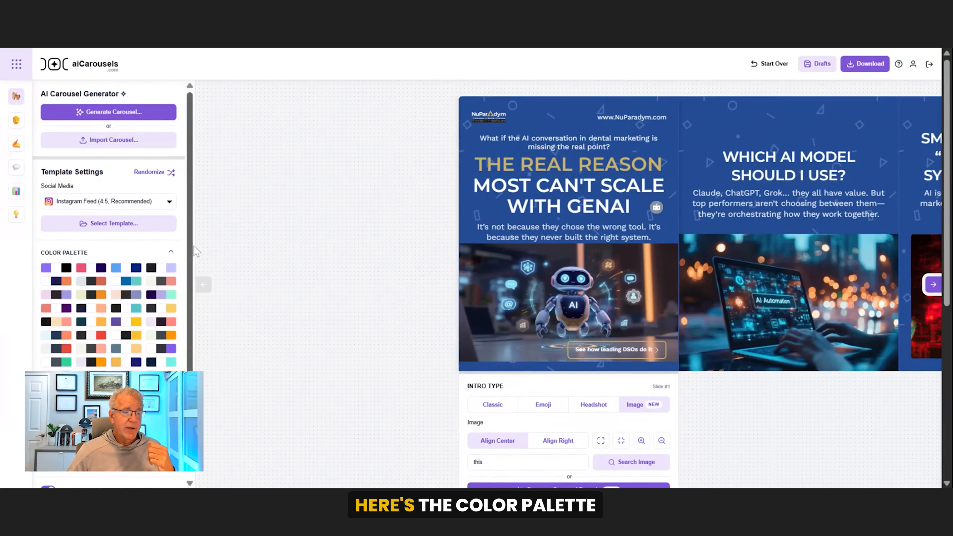
scroll(187, 250, "down", 2)
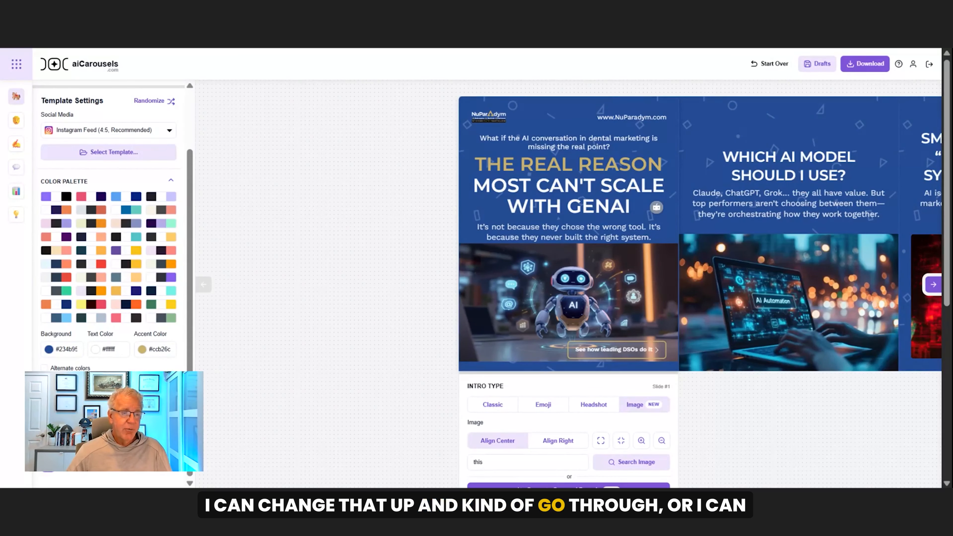
scroll(360, 274, "down", 5)
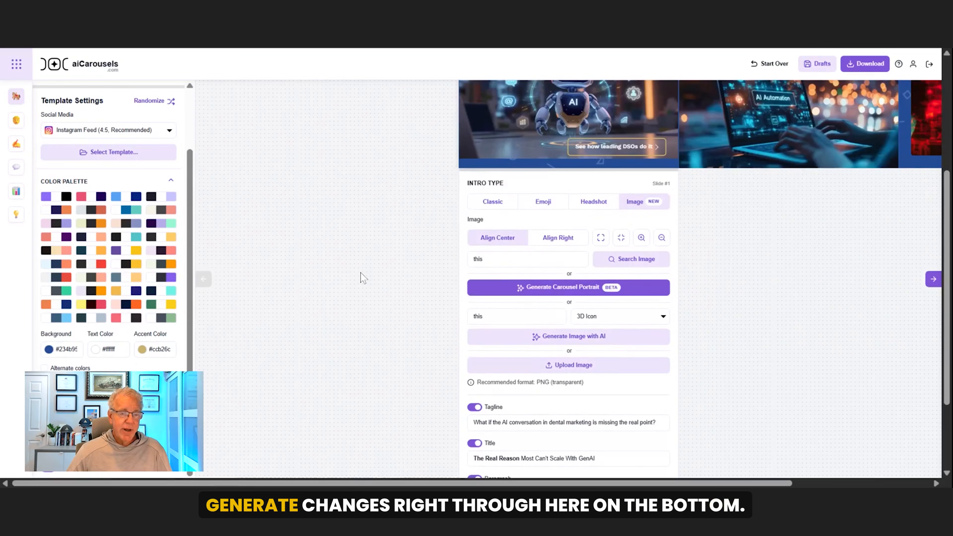
scroll(362, 277, "down", 3)
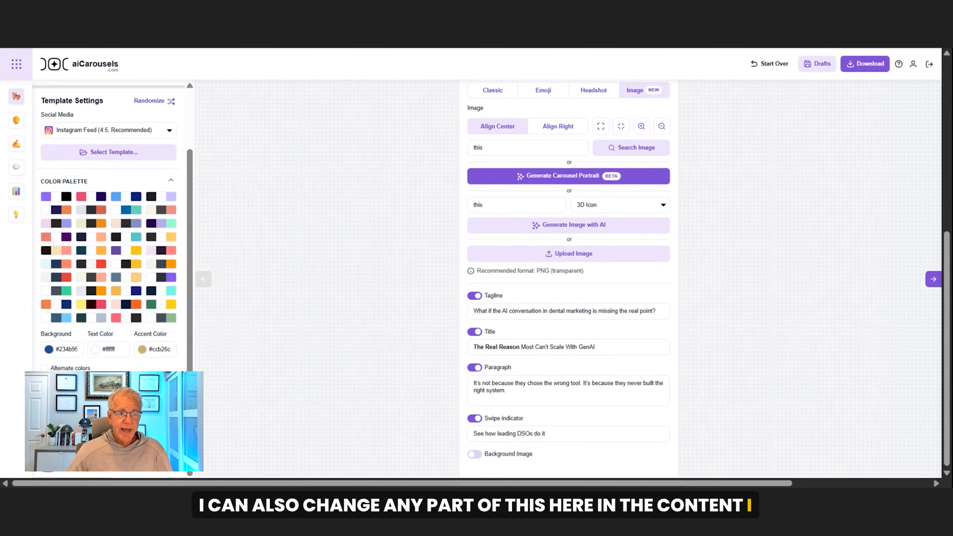
Shorten the intro slide's tagline with the AI writing assistant's Make shorter option
scroll(569, 263, "up", 8)
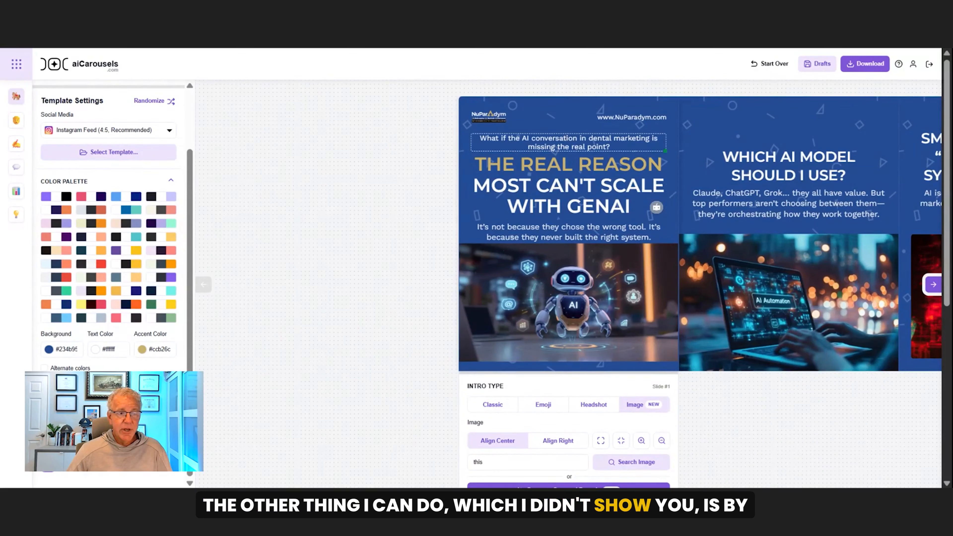
double_click(569, 146)
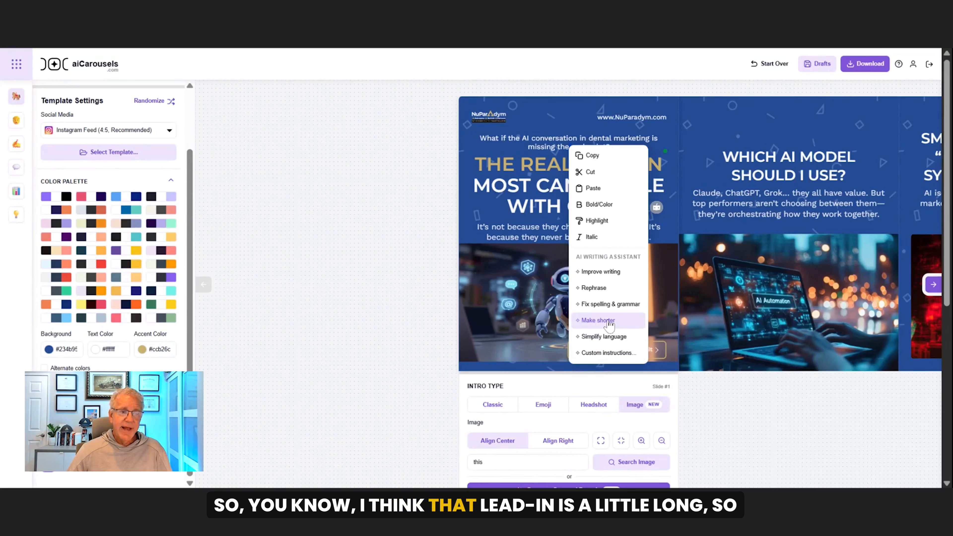
left_click(598, 320)
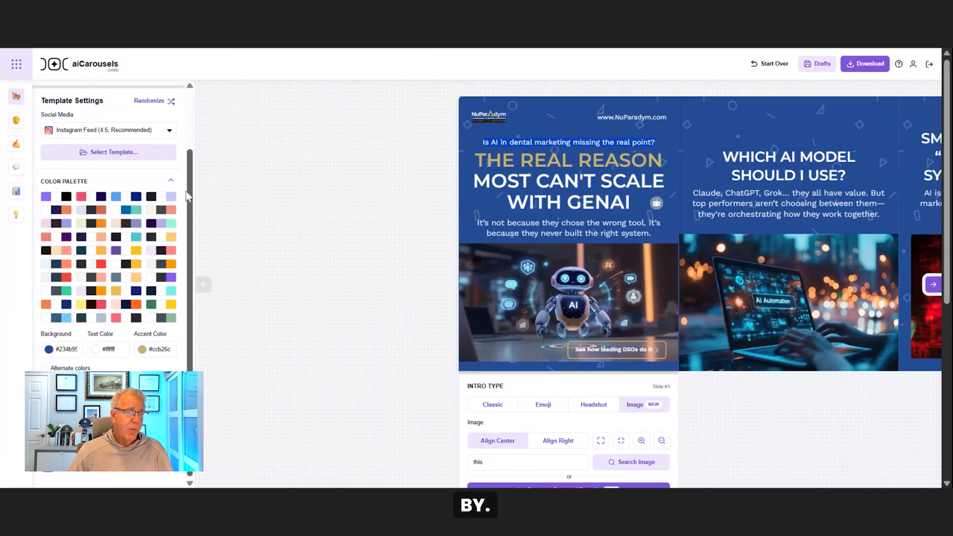
scroll(186, 188, "up", 2)
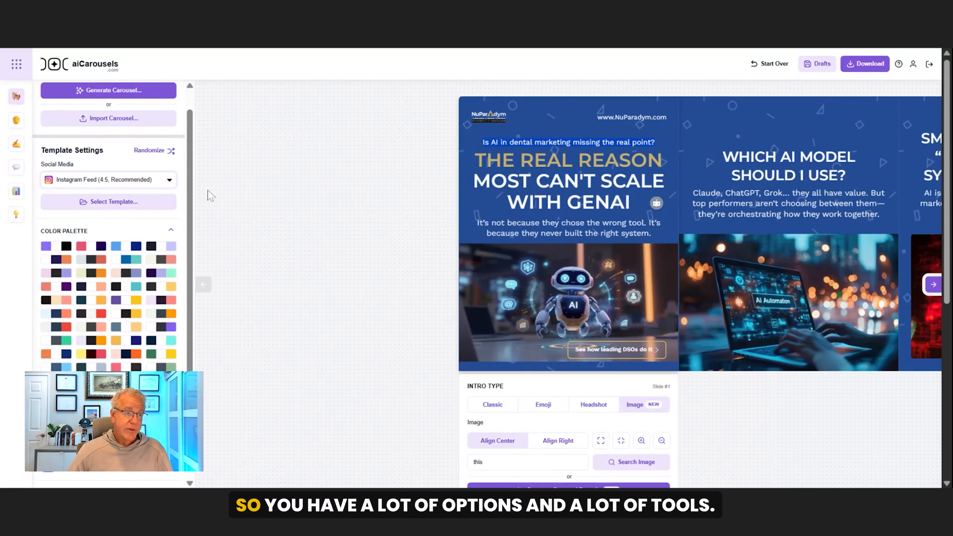
scroll(198, 210, "up", 1)
scroll(199, 214, "down", 2)
scroll(199, 214, "down", 1)
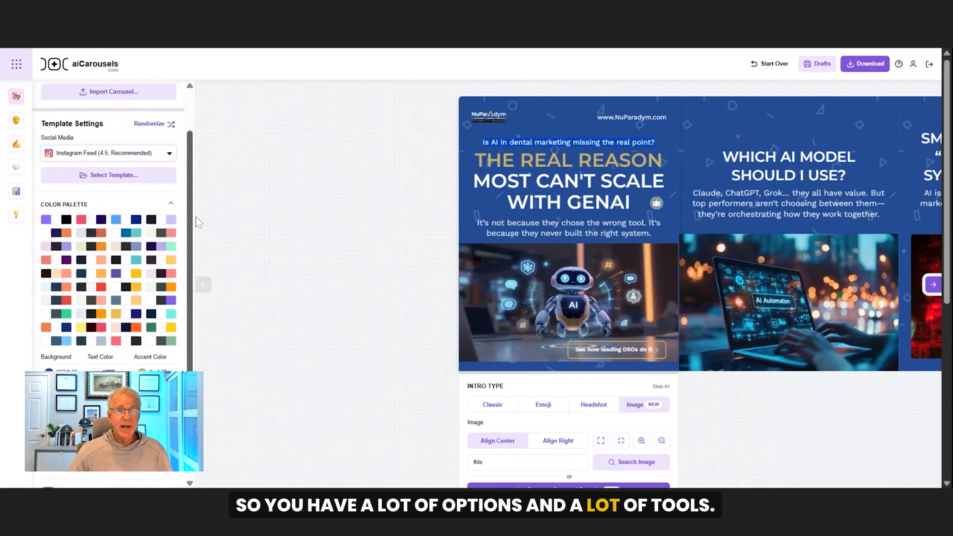